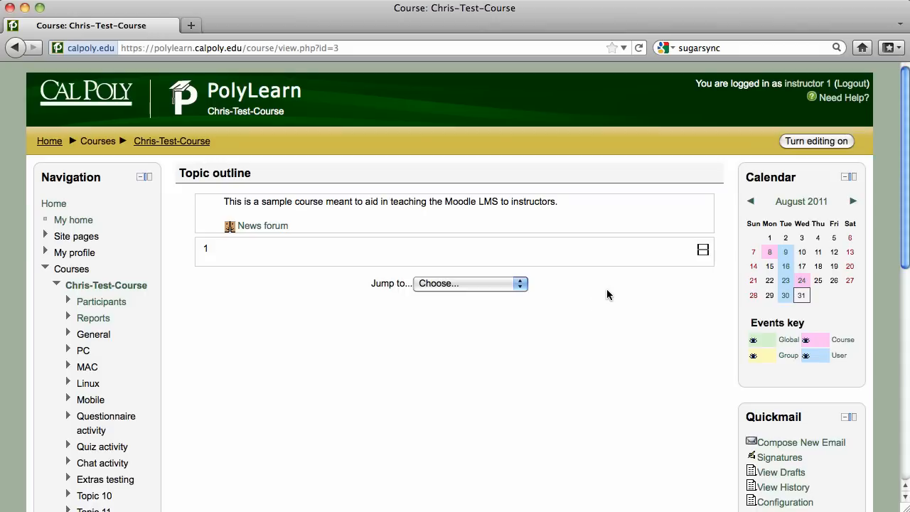
Turn editing on and pick Quiz from Topic 1's Add an activity list.
left_click(809, 142)
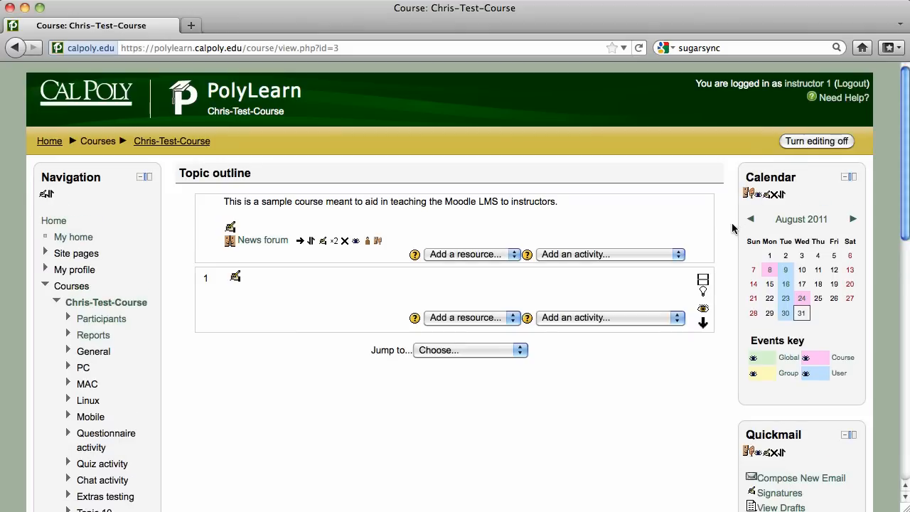
left_click(675, 320)
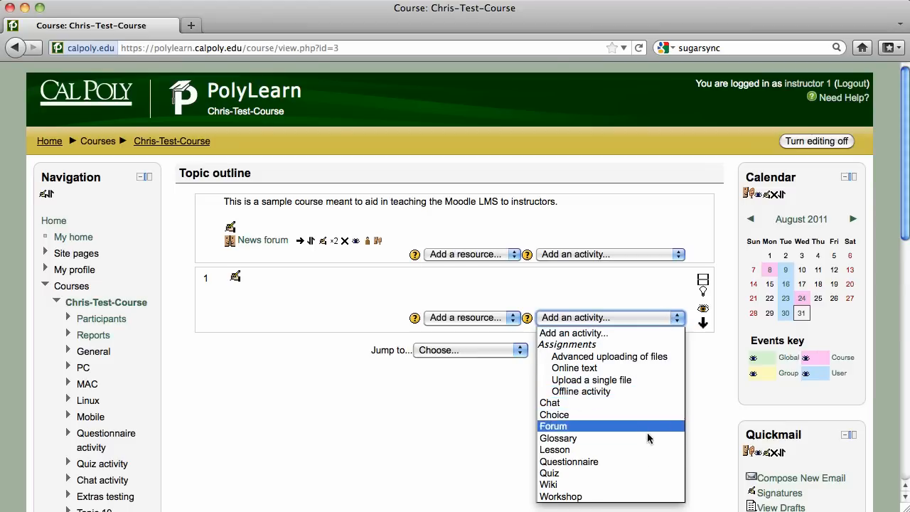
left_click(634, 473)
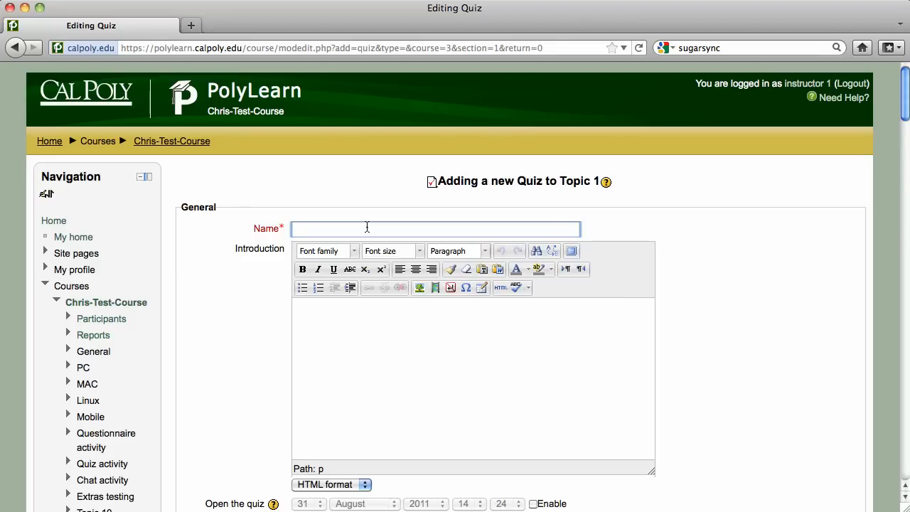
Name the quiz 'Sample Quiz' with introduction 'This is sampling the quiz module for instructors'.
type("Sample Quiz")
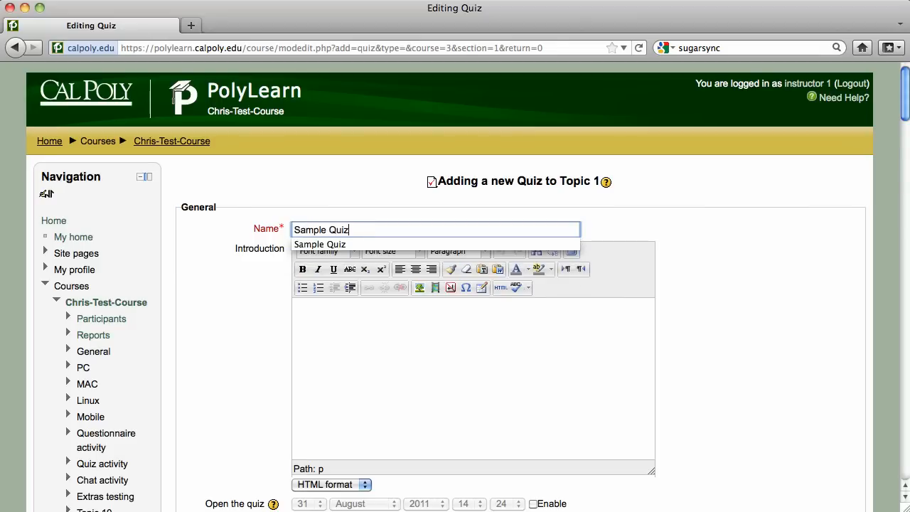
left_click(385, 325)
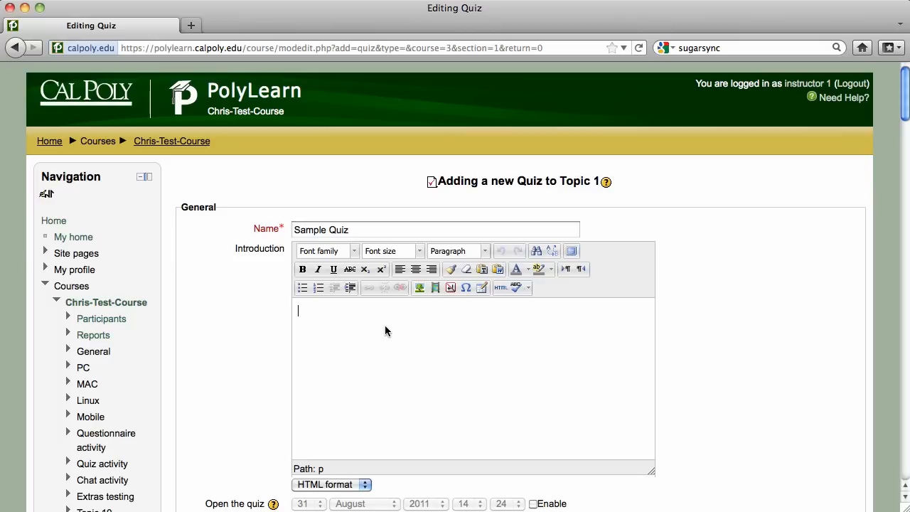
type("This is sampling the qu")
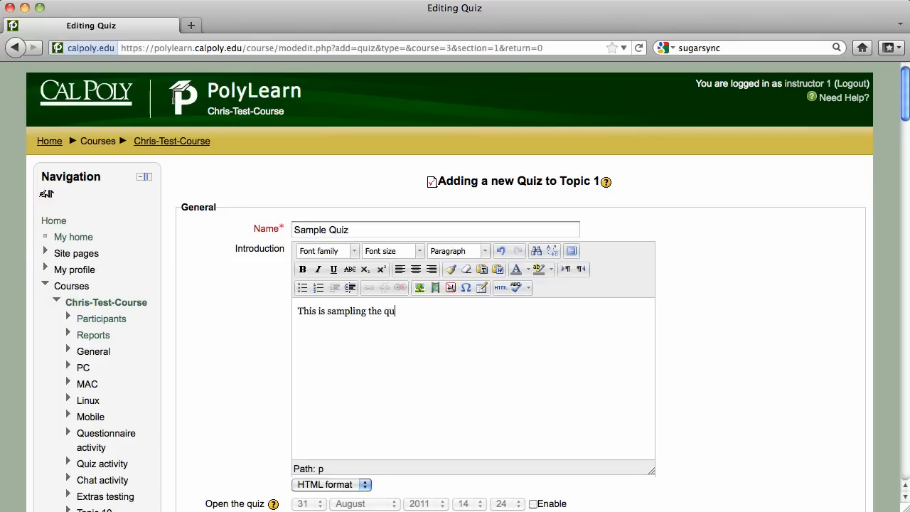
type("iz module for instructors.")
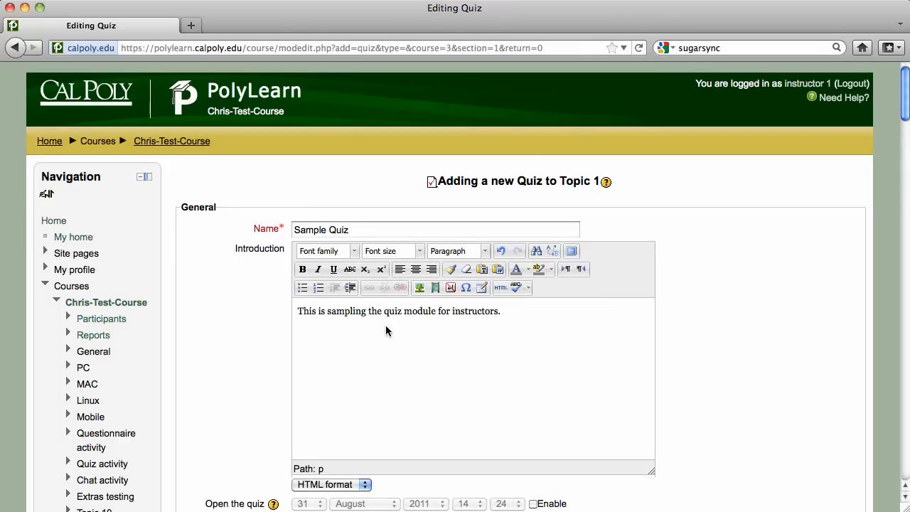
scroll(386, 330, "down", 5)
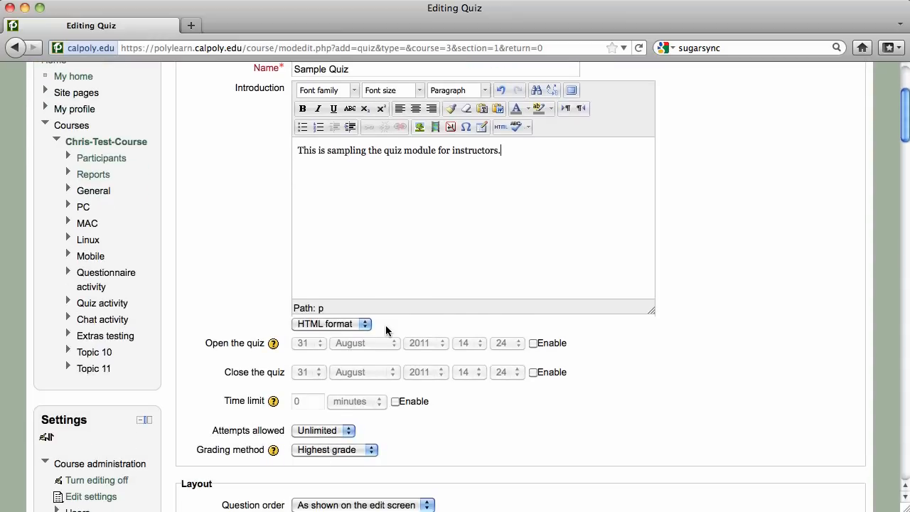
Enable open and close dates, closing 31 August 2011 at 15:24.
left_click(532, 343)
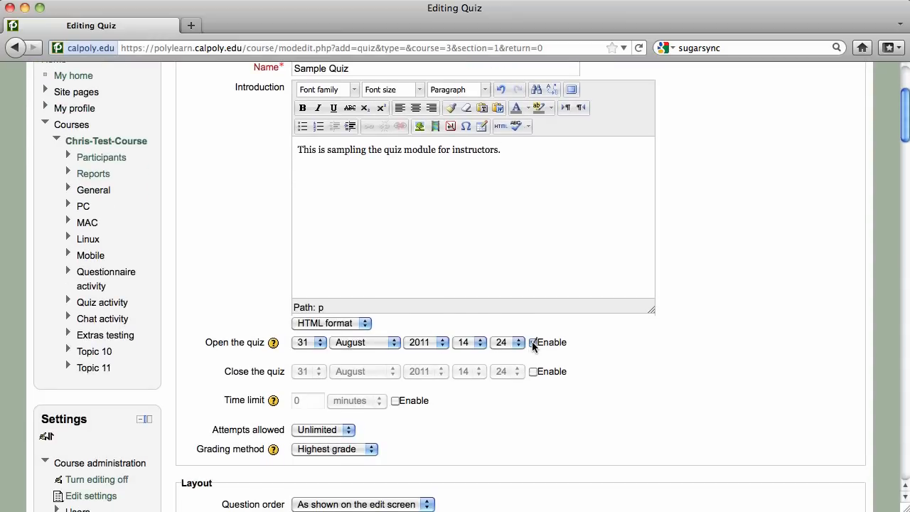
left_click(532, 372)
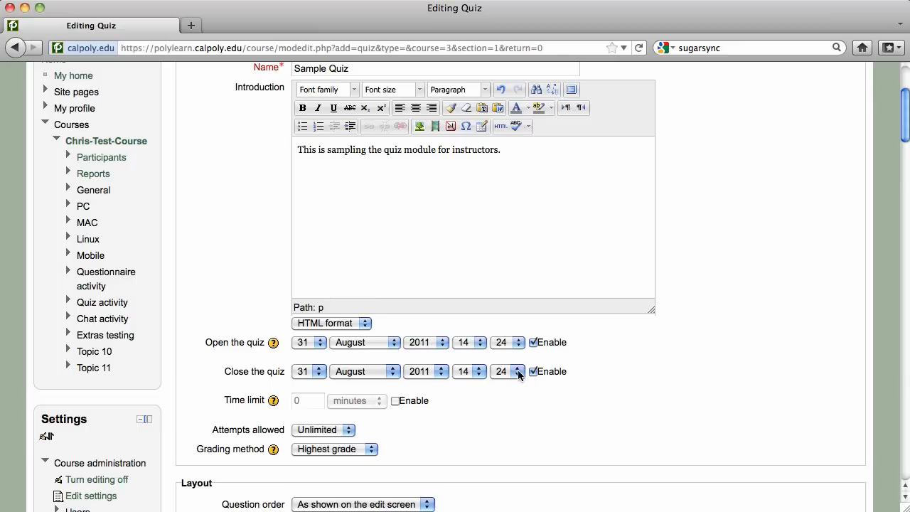
left_click(394, 371)
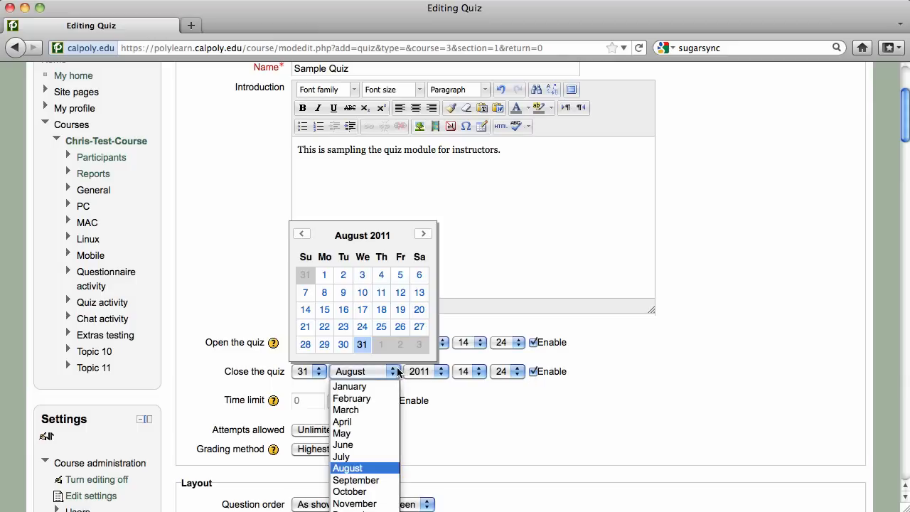
left_click(397, 371)
left_click(476, 373)
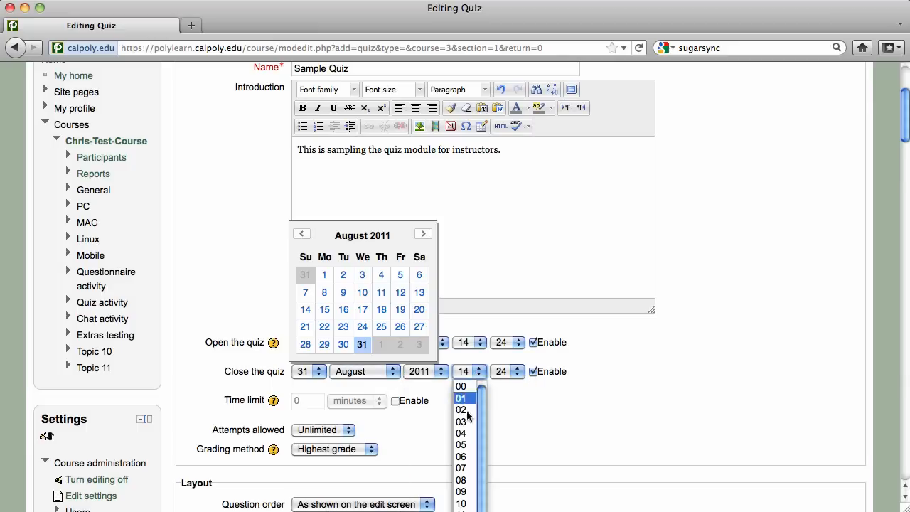
left_click(461, 511)
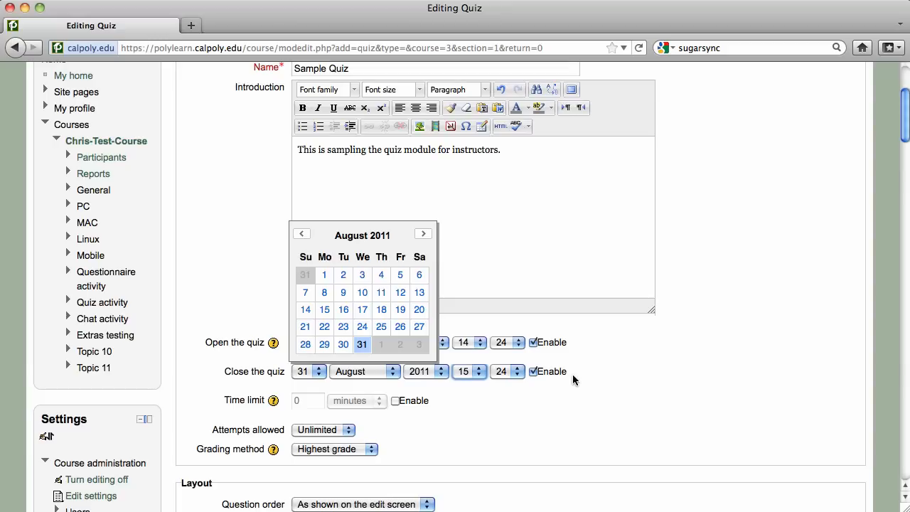
left_click(573, 376)
Enable a 60-minute time limit for the quiz.
left_click(395, 402)
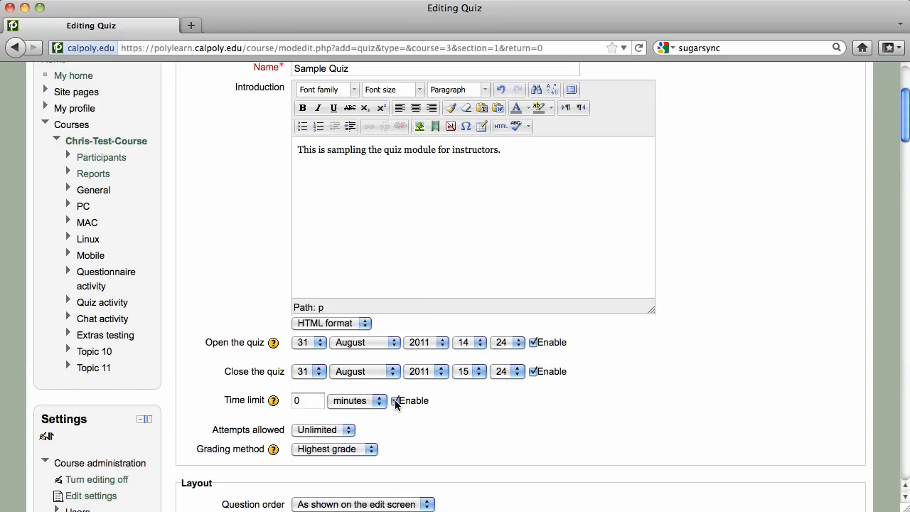
left_click(292, 402)
type("6")
left_click(459, 411)
scroll(458, 411, "down", 3)
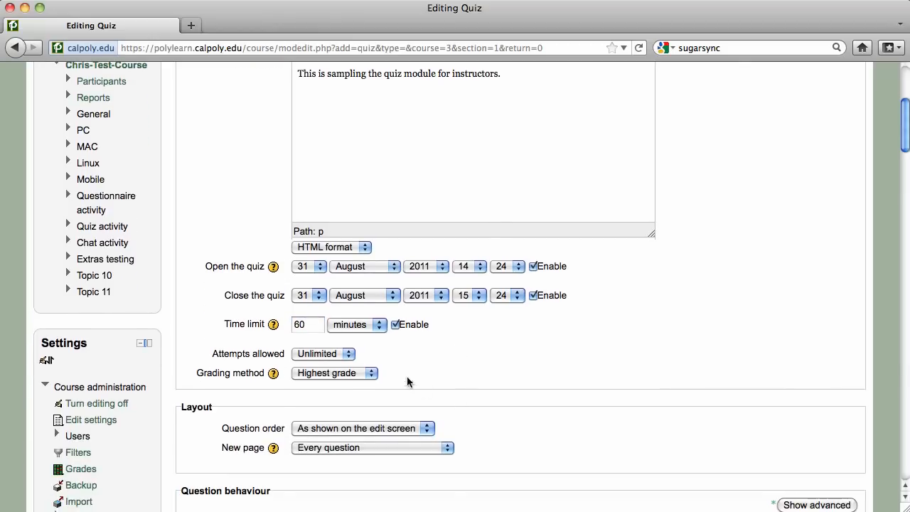
left_click(351, 356)
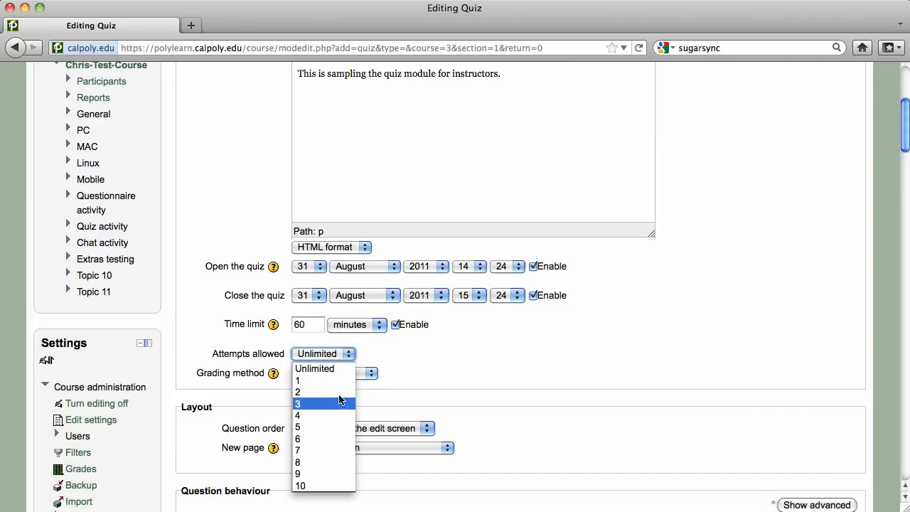
left_click(340, 369)
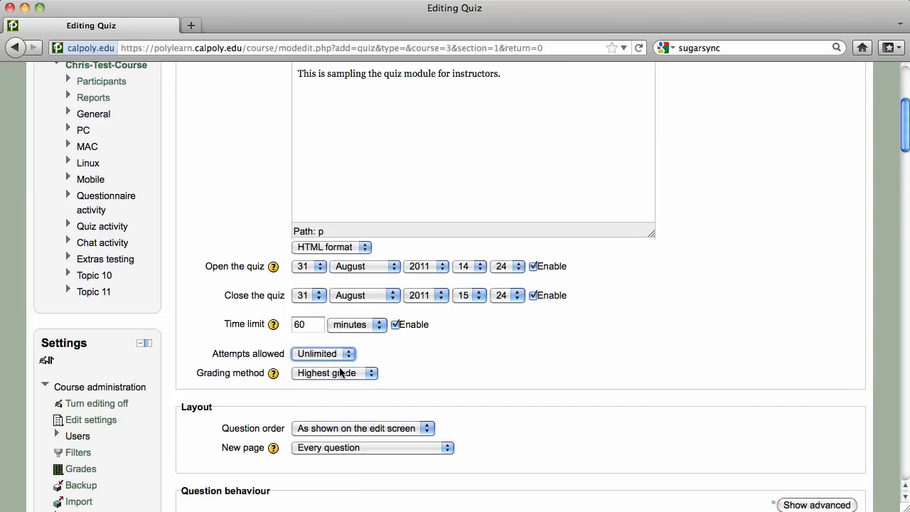
left_click(370, 377)
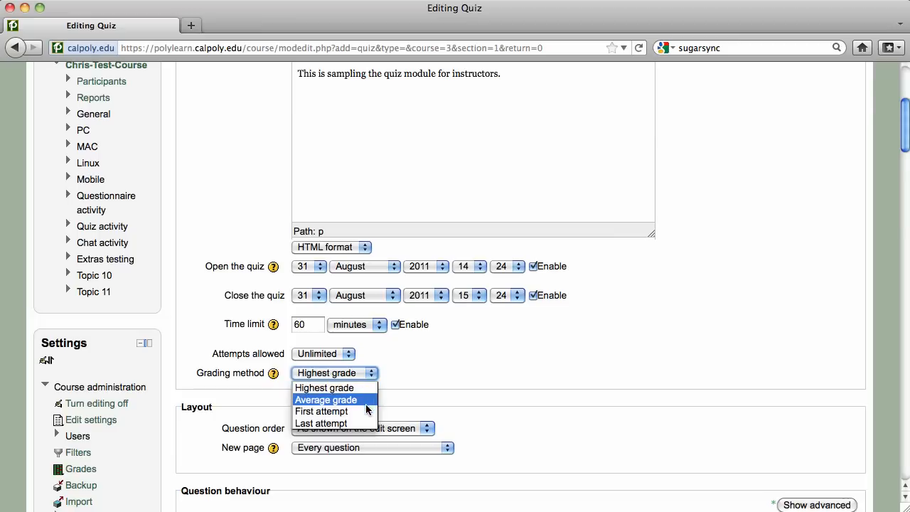
left_click(369, 388)
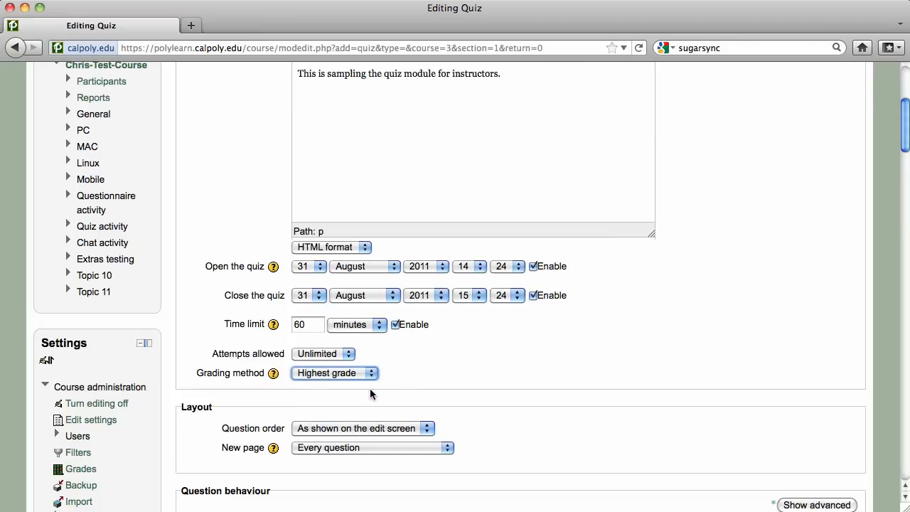
Keep Shuffle within questions set to Yes.
scroll(557, 368, "down", 2)
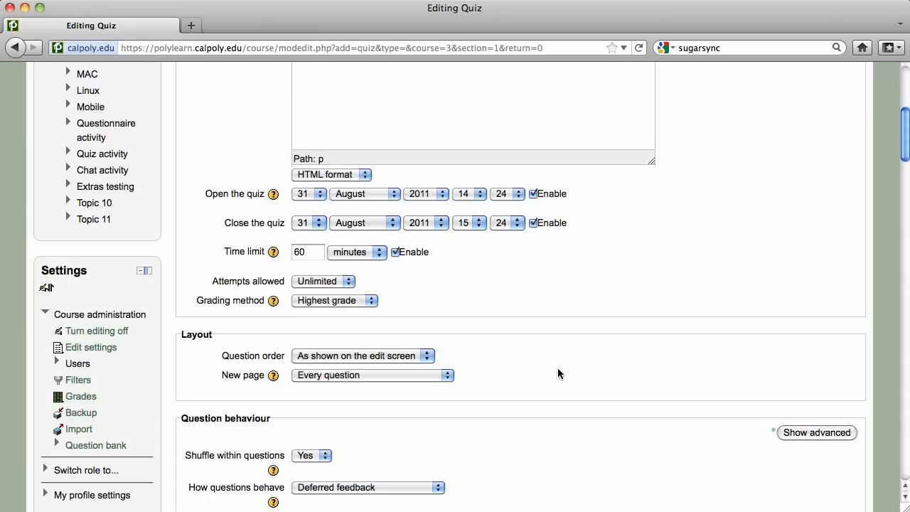
scroll(557, 373, "down", 7)
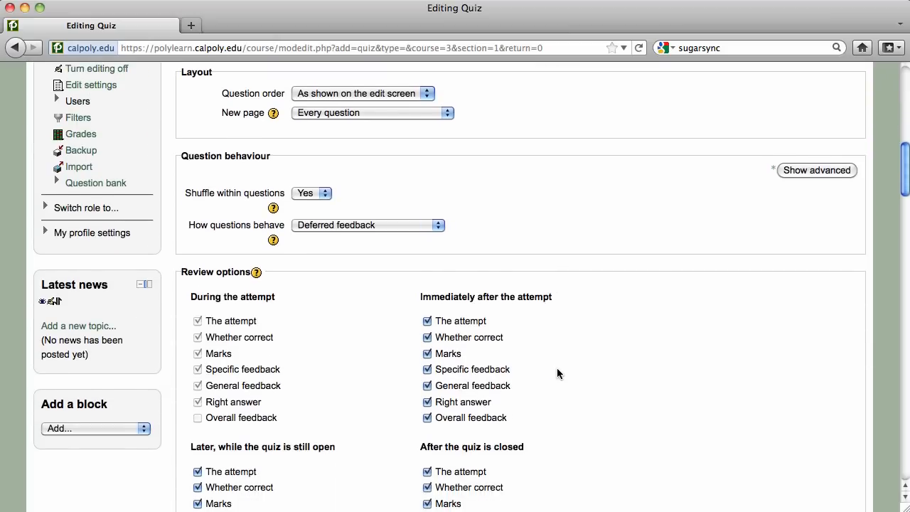
scroll(558, 372, "down", 1)
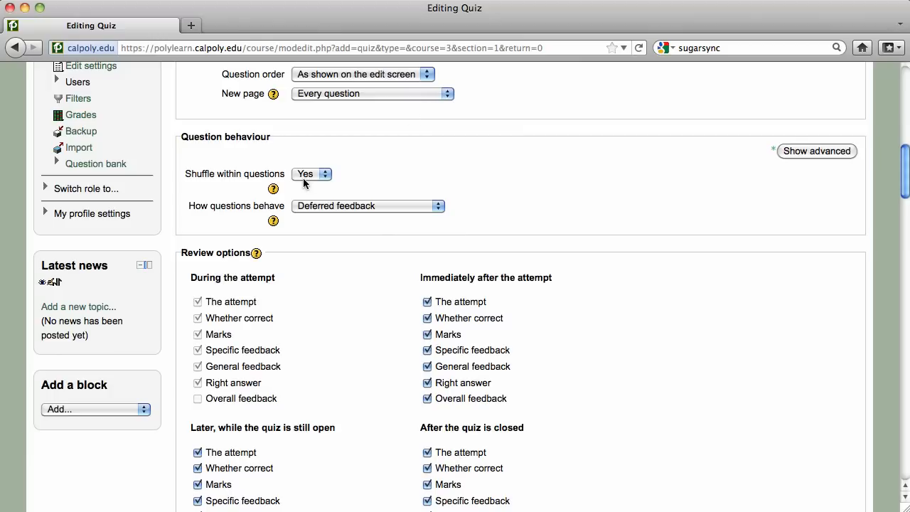
left_click(325, 175)
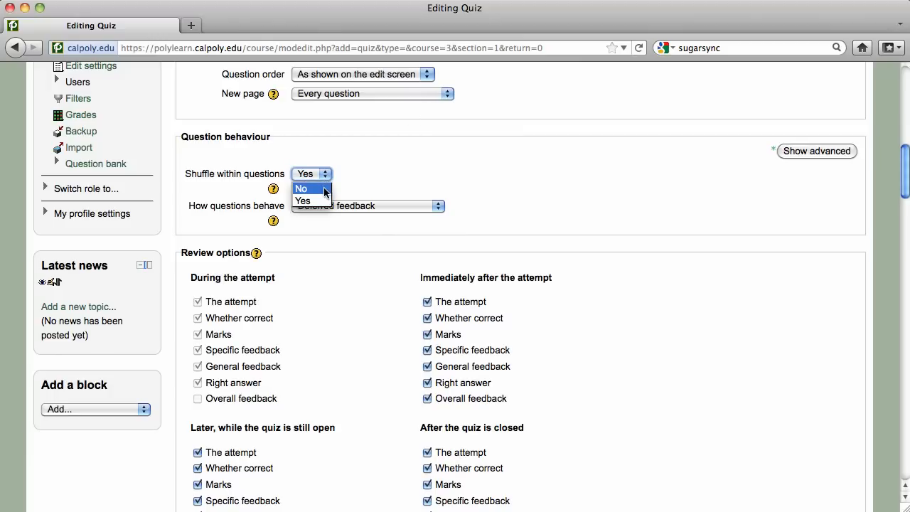
left_click(319, 201)
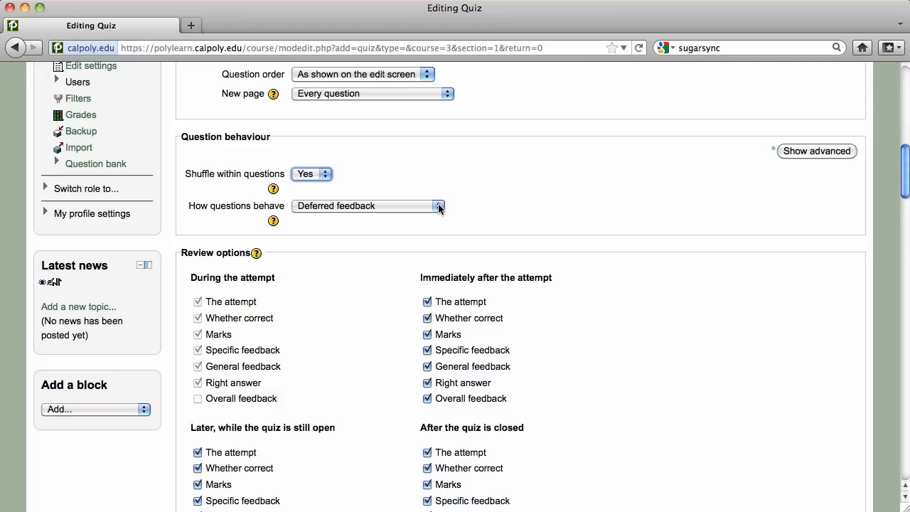
Review the question behaviour modes and keep Deferred feedback selected.
left_click(439, 206)
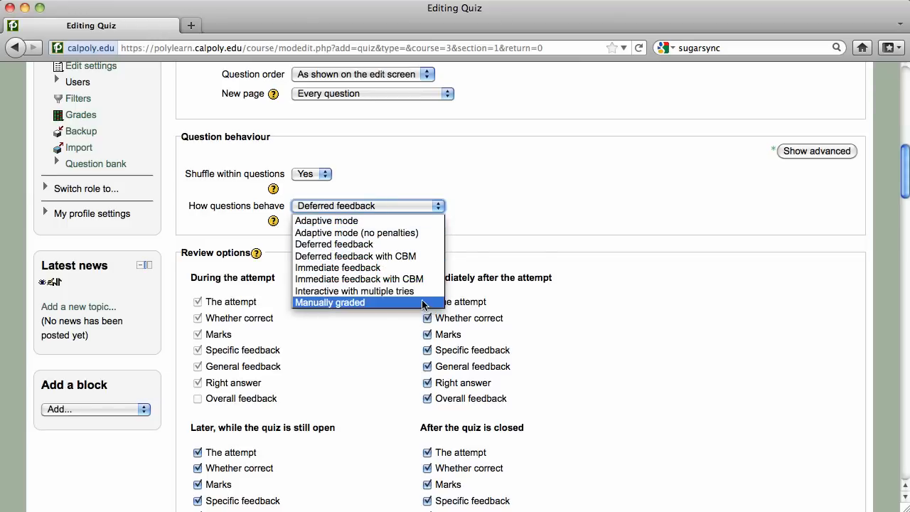
left_click(601, 261)
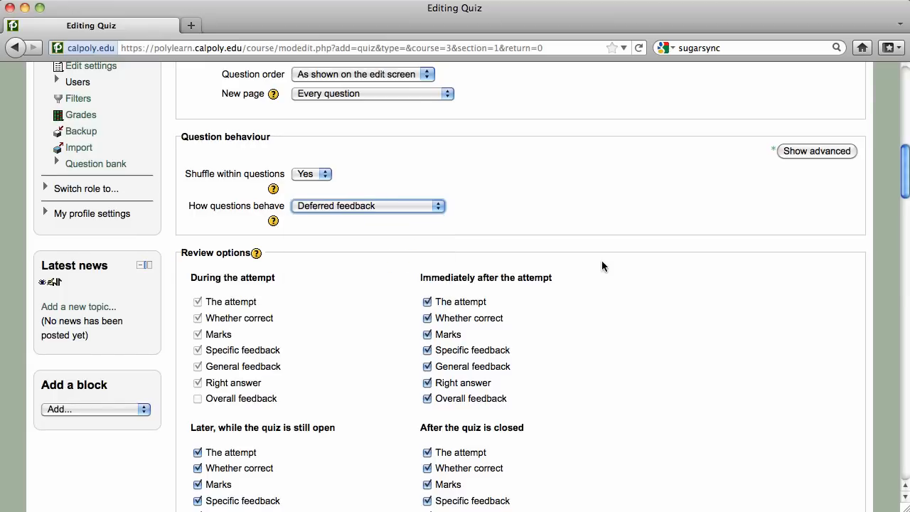
left_click(437, 206)
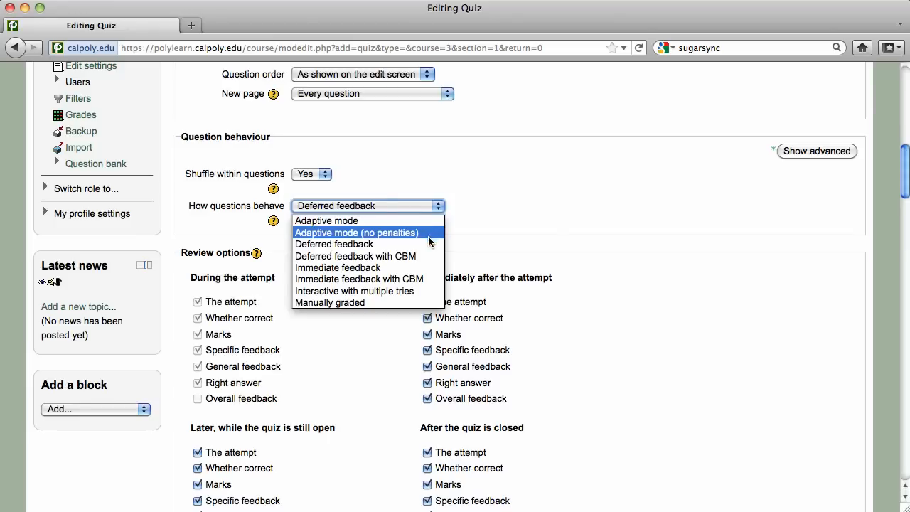
left_click(427, 245)
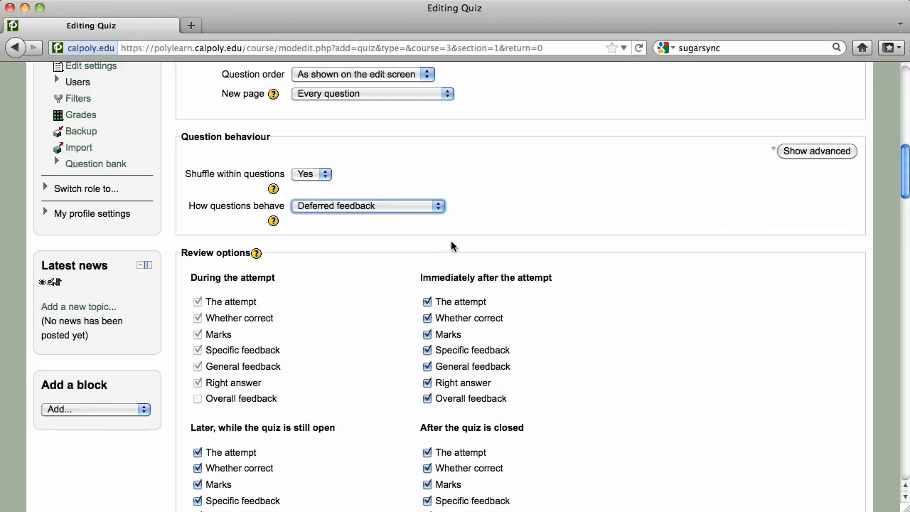
scroll(464, 234, "down", 3)
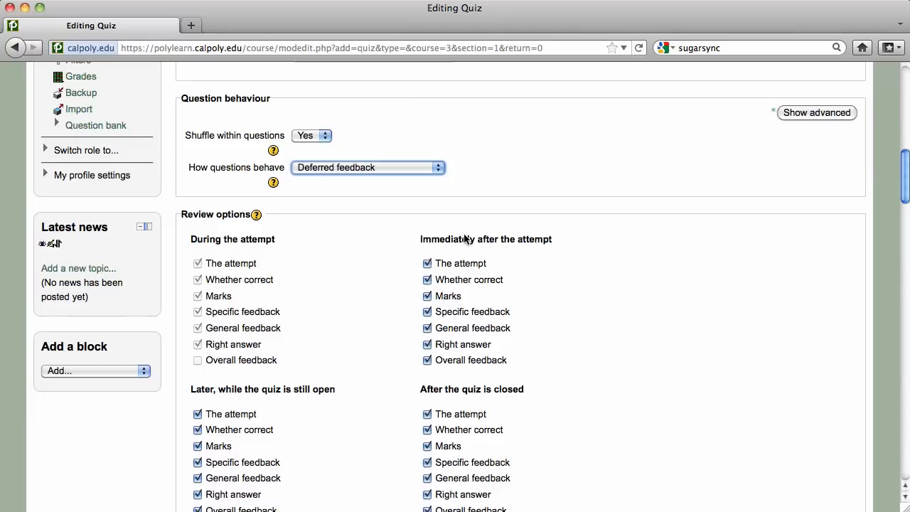
scroll(464, 238, "down", 1)
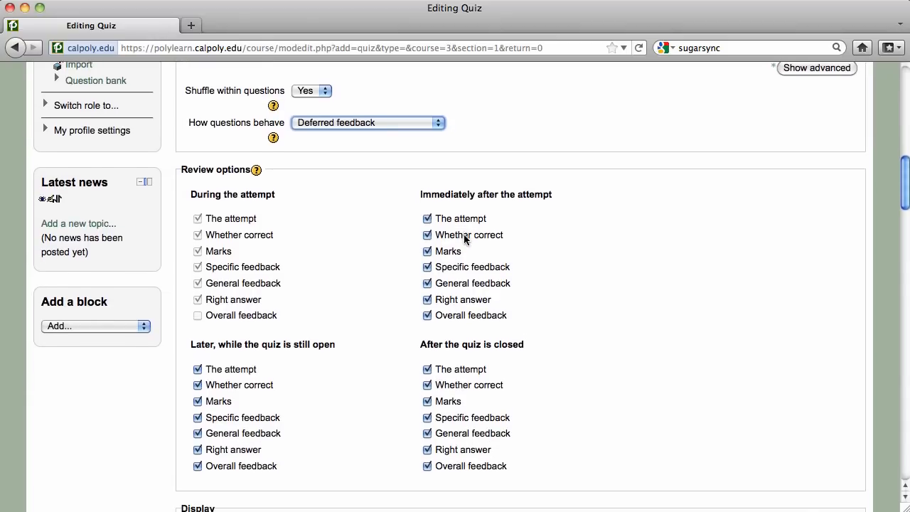
scroll(464, 240, "down", 3)
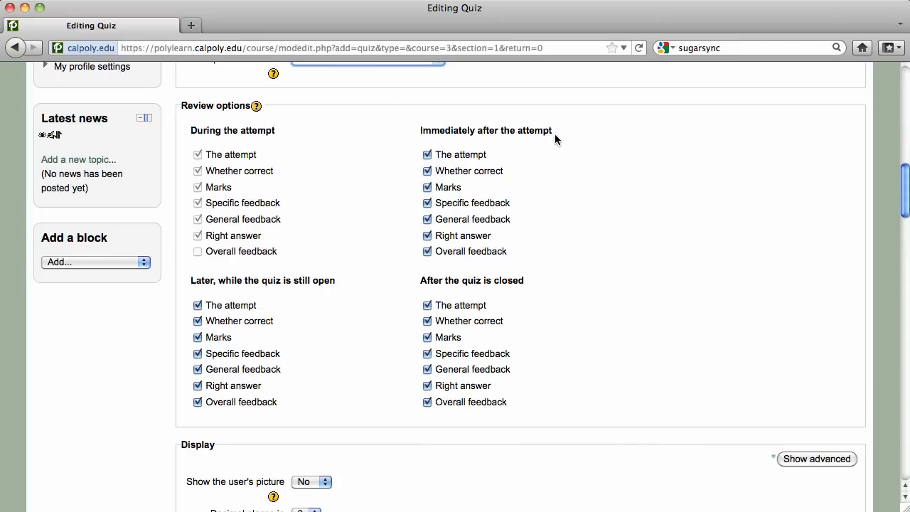
scroll(558, 143, "down", 8)
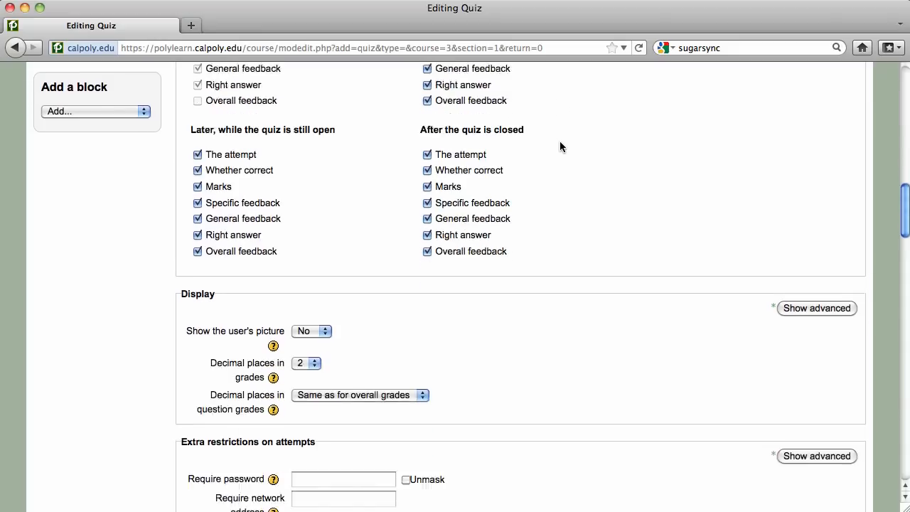
scroll(559, 147, "down", 2)
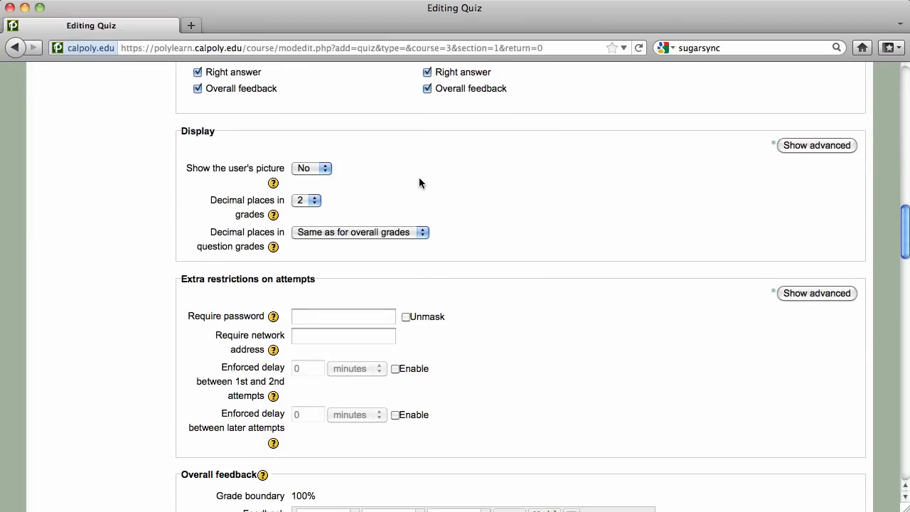
left_click(318, 201)
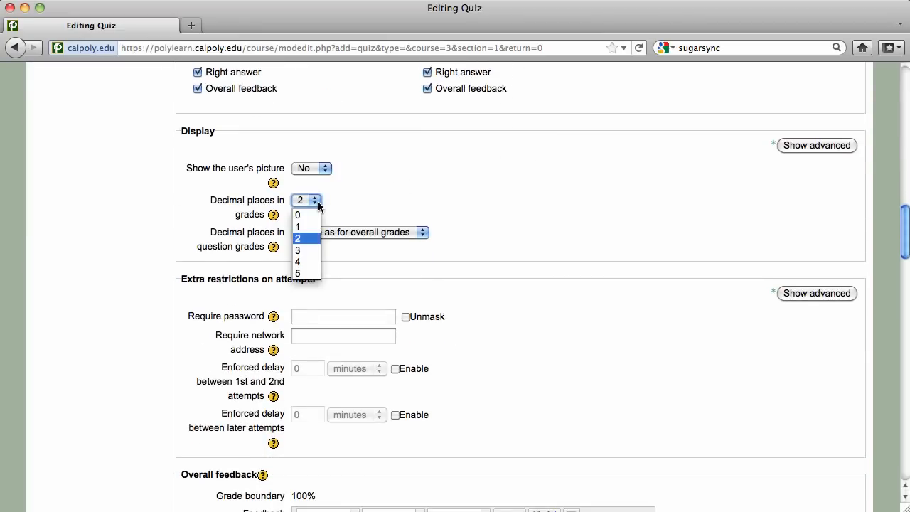
left_click(314, 241)
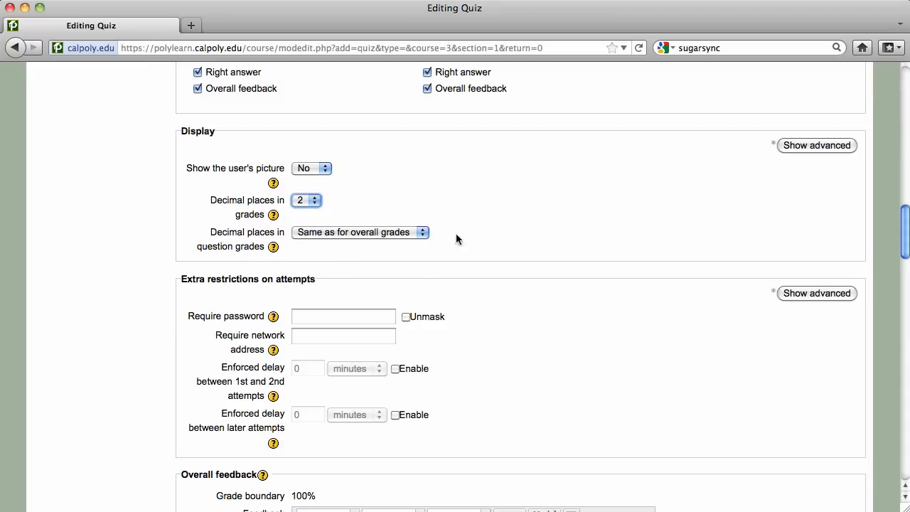
scroll(523, 232, "down", 3)
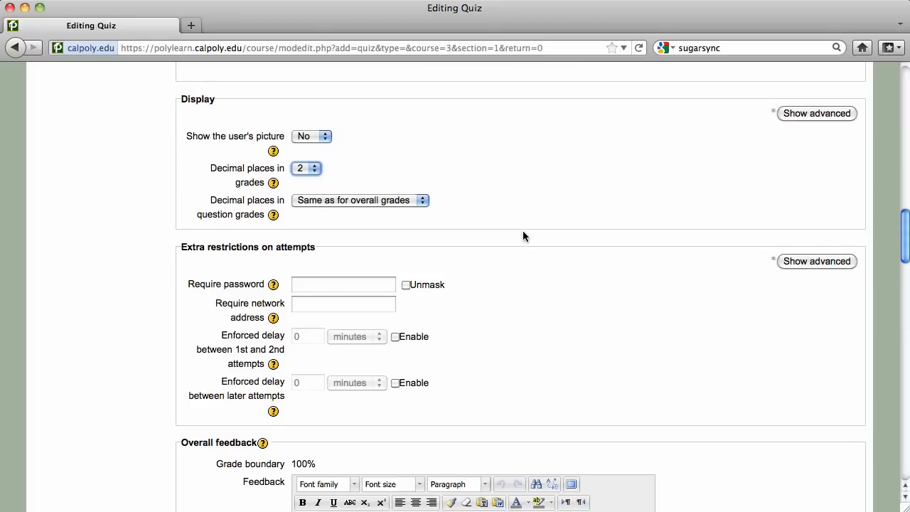
scroll(523, 231, "down", 2)
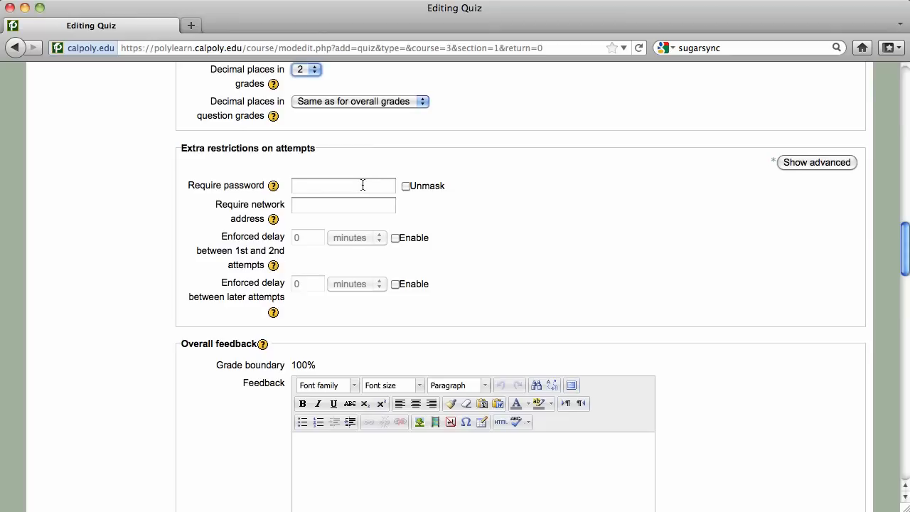
Enter the quiz's required password, briefly unmasking it to verify, then mask it again.
left_click(363, 185)
type("secret")
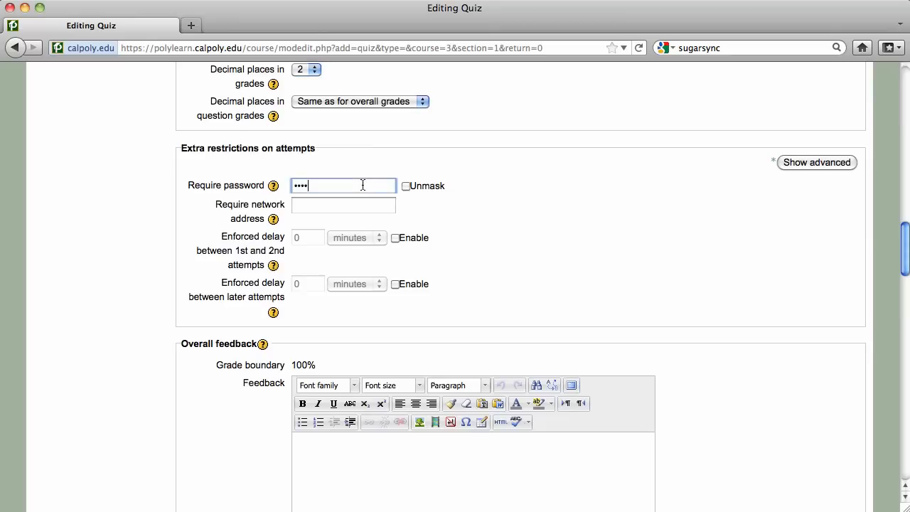
type("12")
left_click(405, 186)
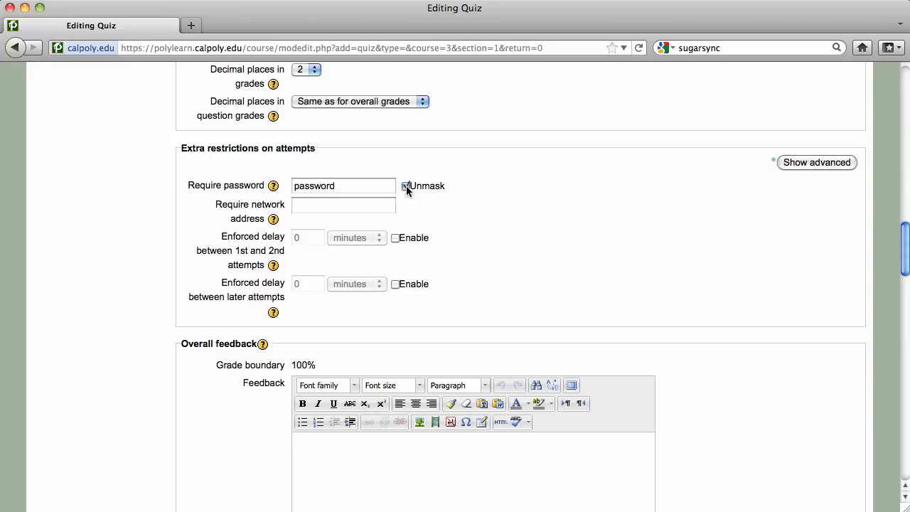
left_click(405, 185)
left_click(381, 207)
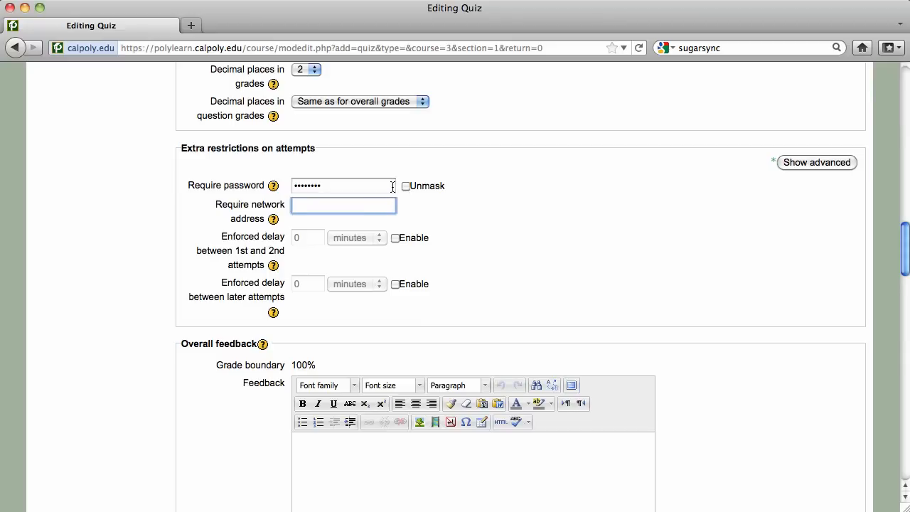
Add a 70% grade boundary with feedback 'With some more studying you can greatly improve next time around.'.
scroll(442, 220, "down", 5)
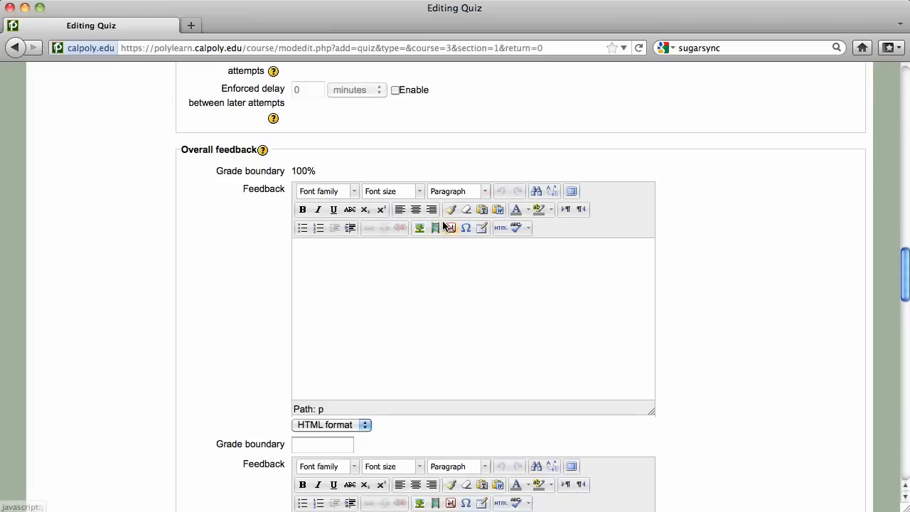
left_click(438, 237)
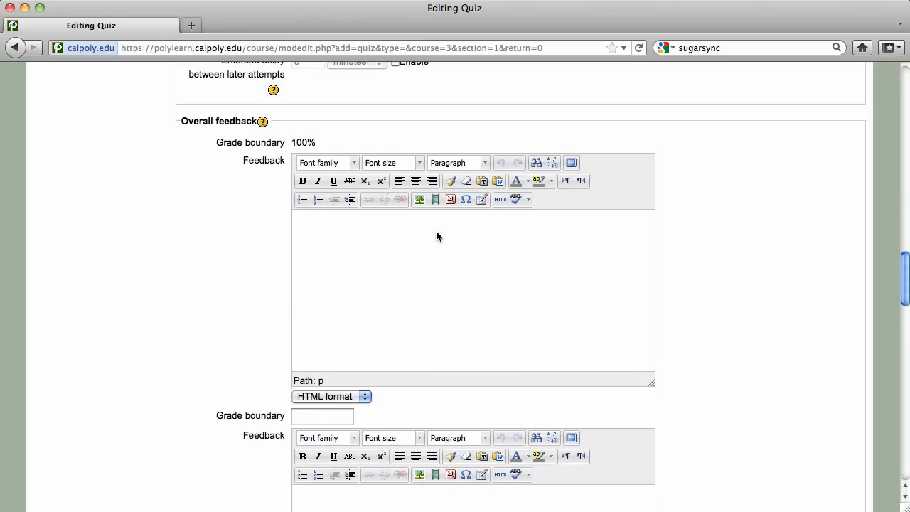
scroll(437, 236, "down", 1)
scroll(437, 236, "down", 5)
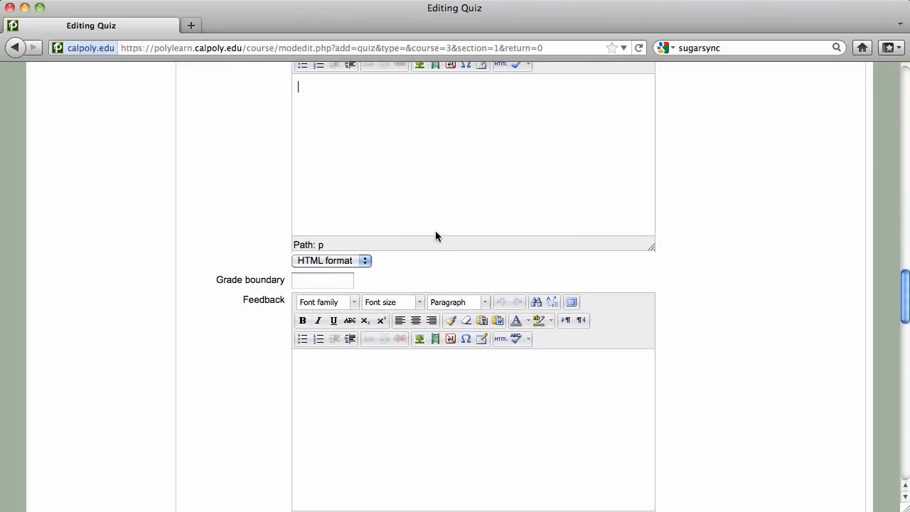
left_click(415, 329)
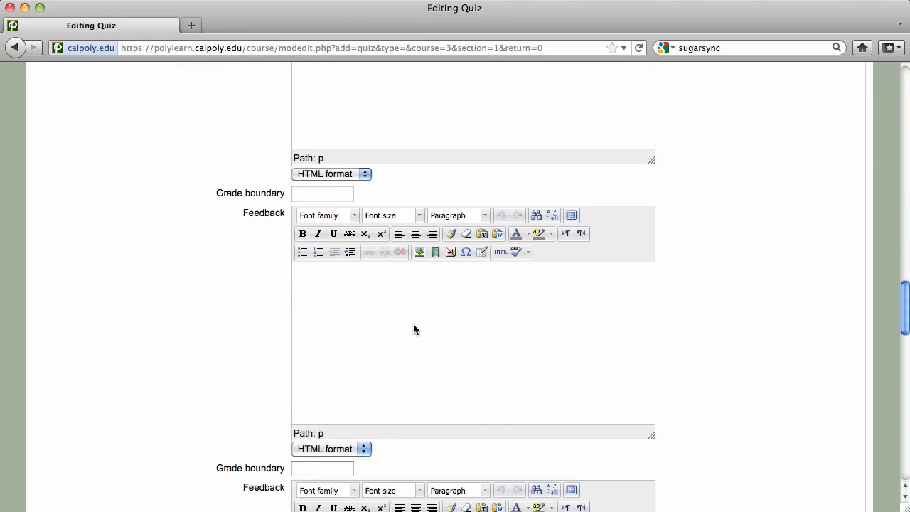
left_click(332, 196)
type("70%")
left_click(355, 287)
type("With some more study")
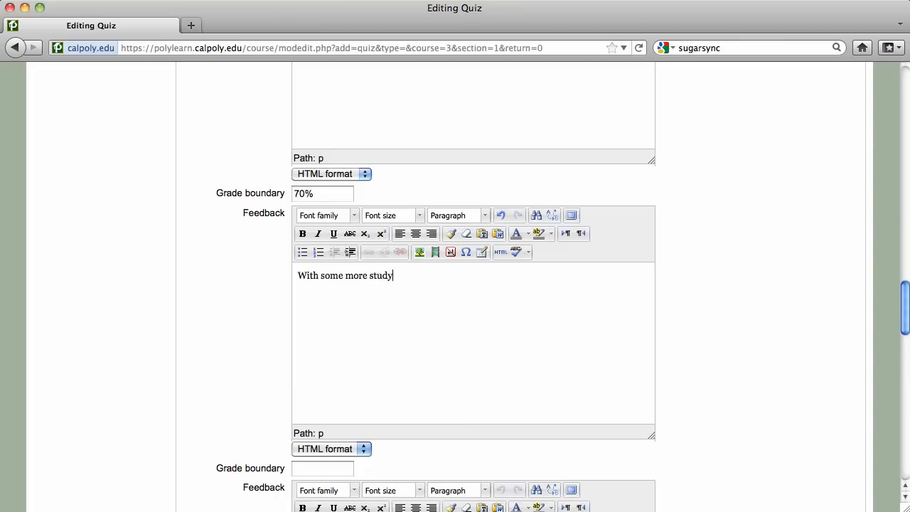
type("ing you can greatly imp")
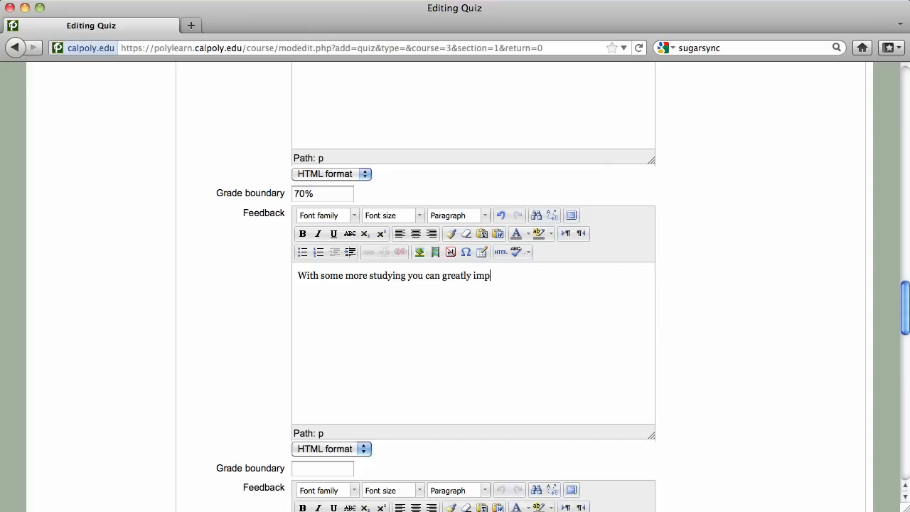
type("rove next time around.")
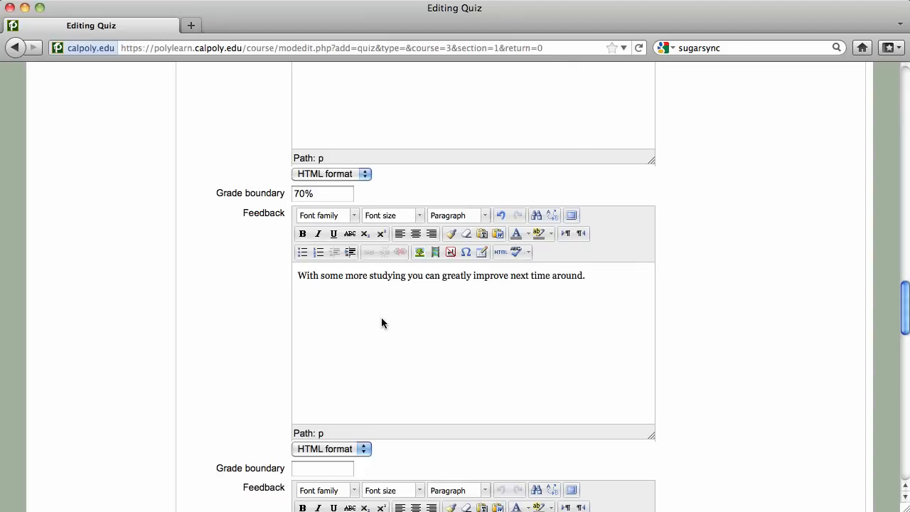
scroll(381, 320, "down", 15)
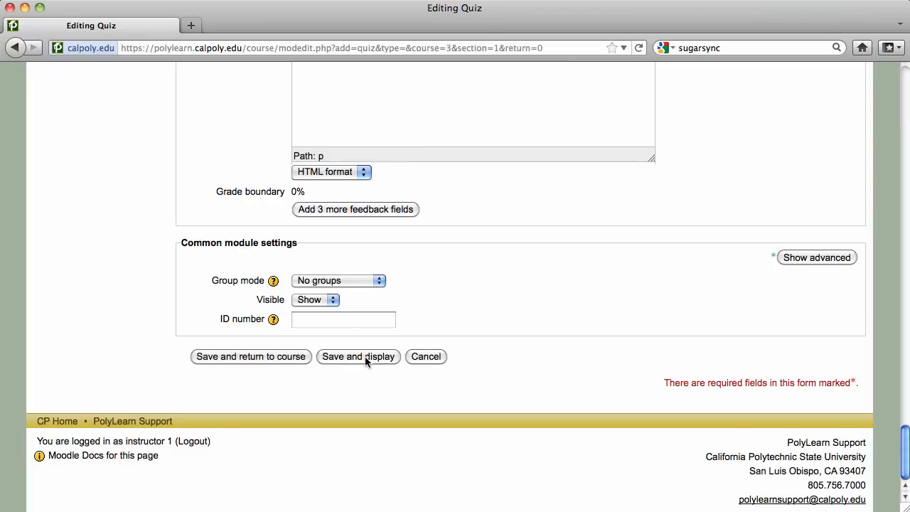
Save and display Sample Quiz, decline remembering the password, and open Edit quiz.
left_click(365, 356)
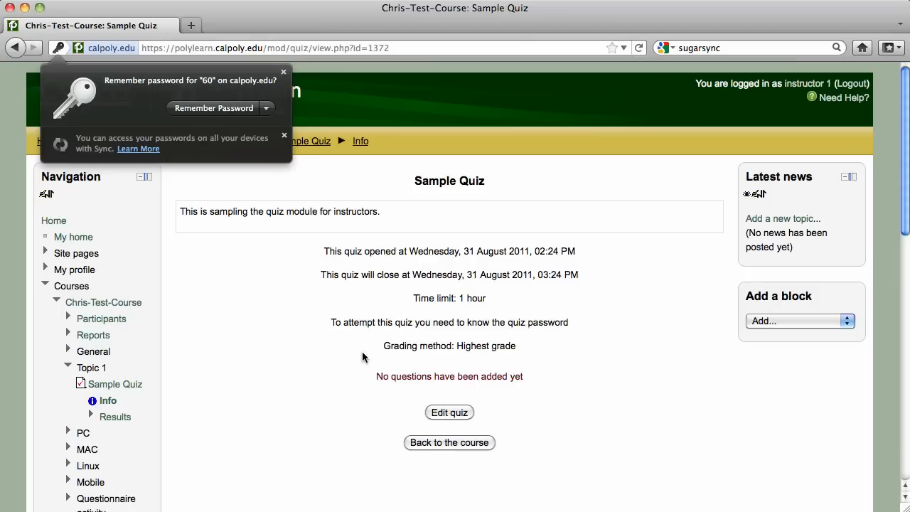
left_click(263, 289)
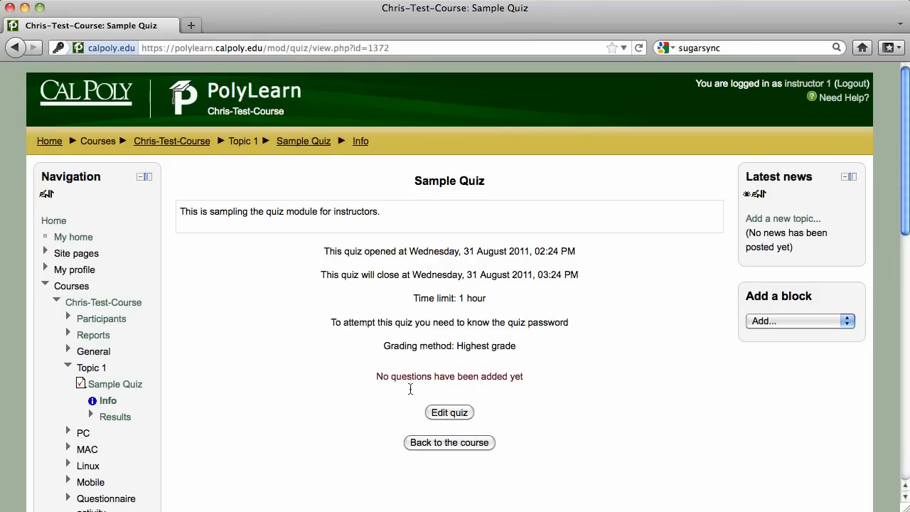
left_click(446, 412)
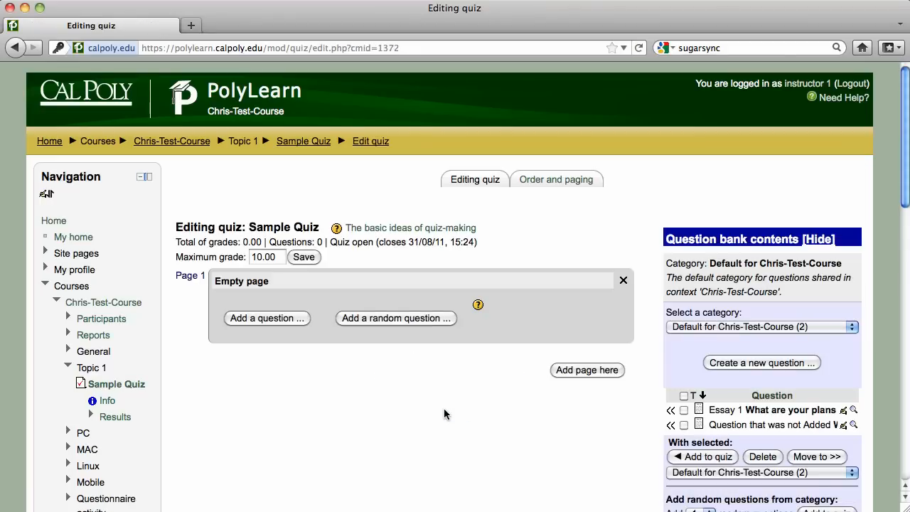